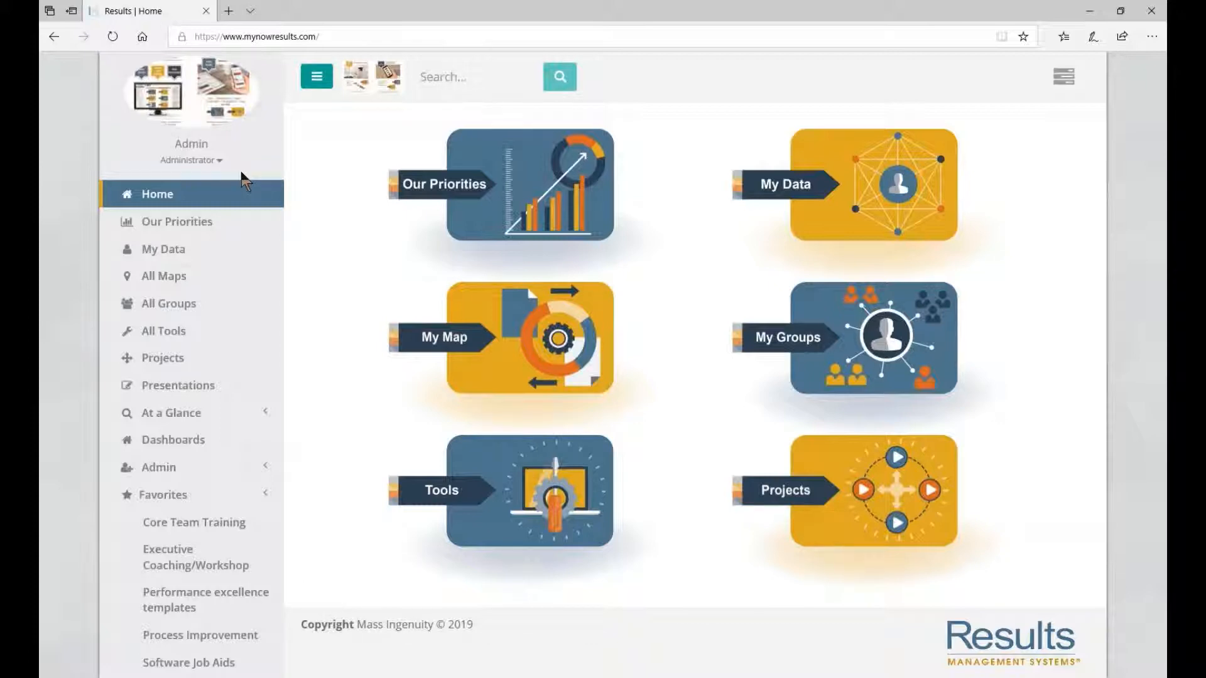
- Open user management and search for users by the person's first name
left_click(151, 370)
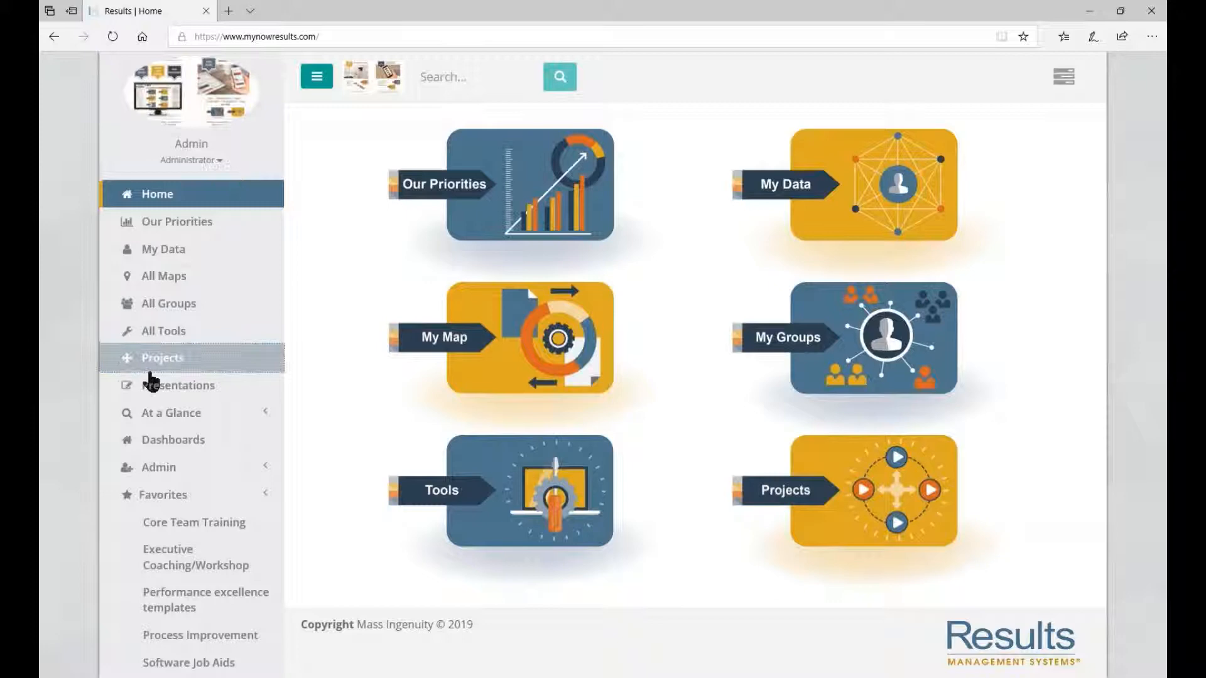
left_click(172, 476)
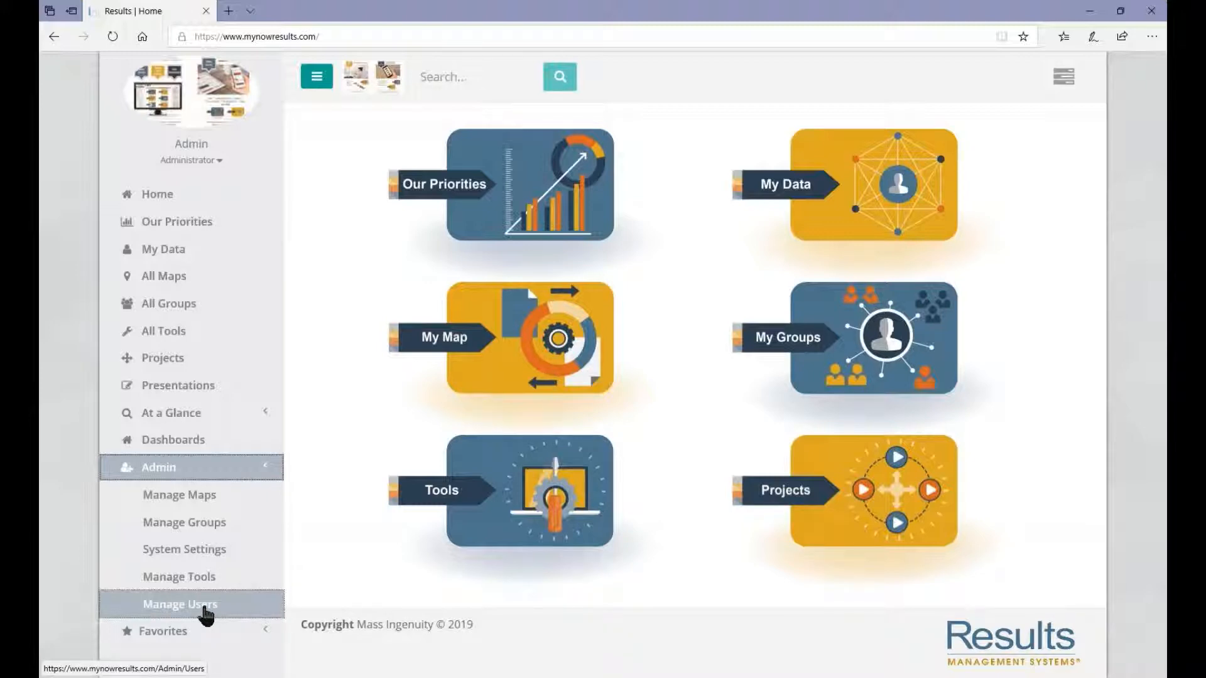
left_click(205, 608)
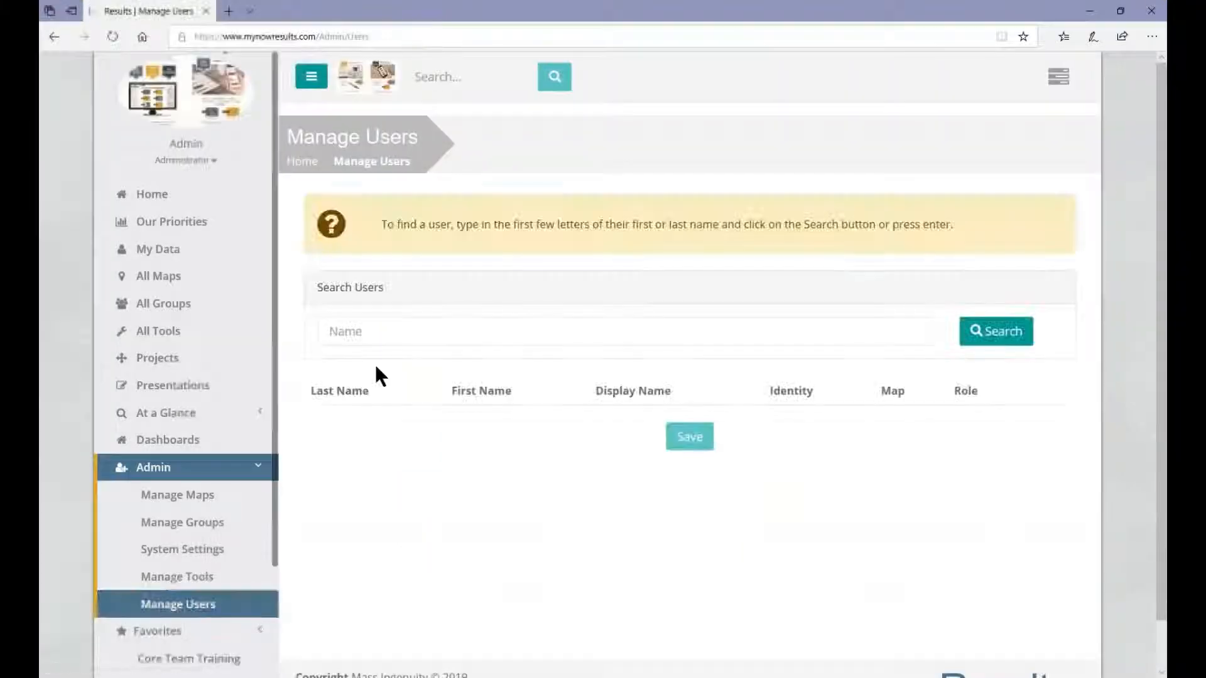
left_click(426, 323)
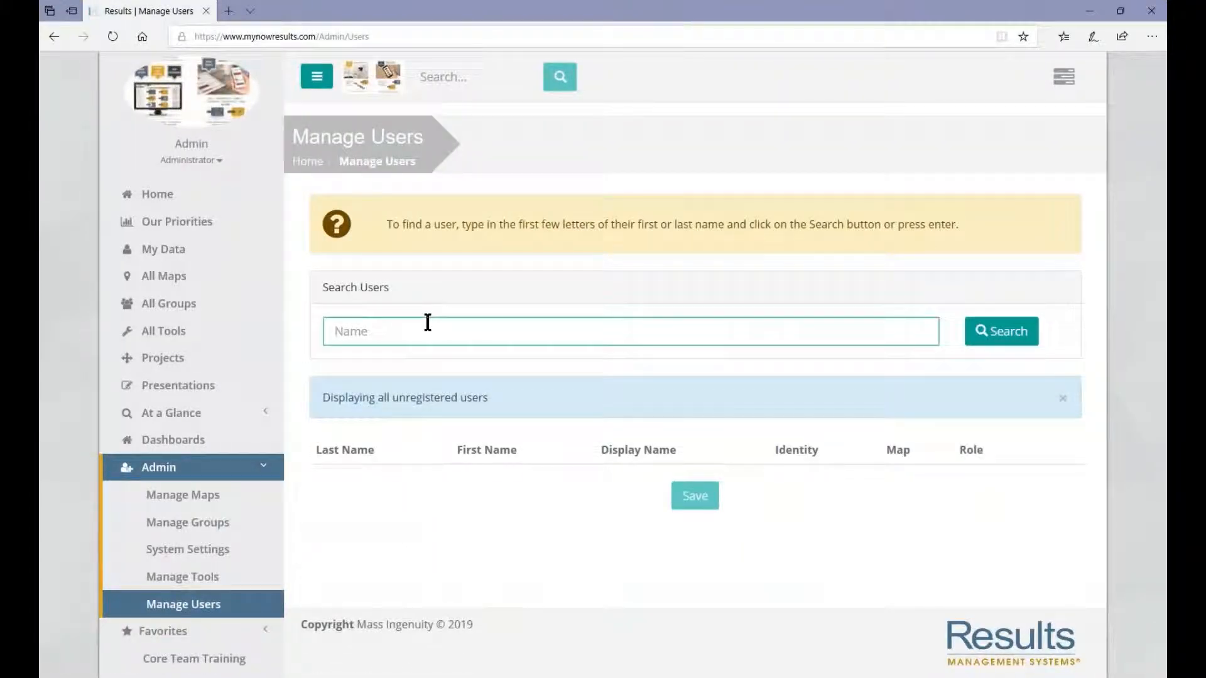
type("dan")
key("Return")
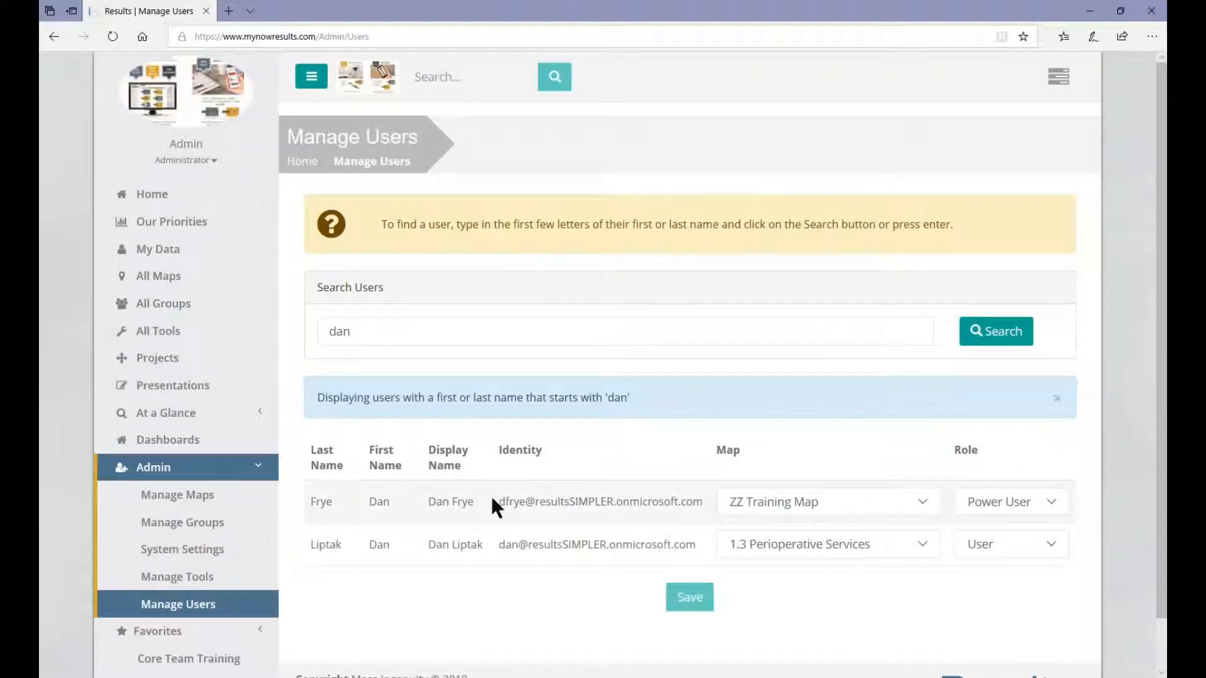
- Assign the first listed user the map 9.2 Strategy Deployment with the Power User role, and save
left_click(804, 504)
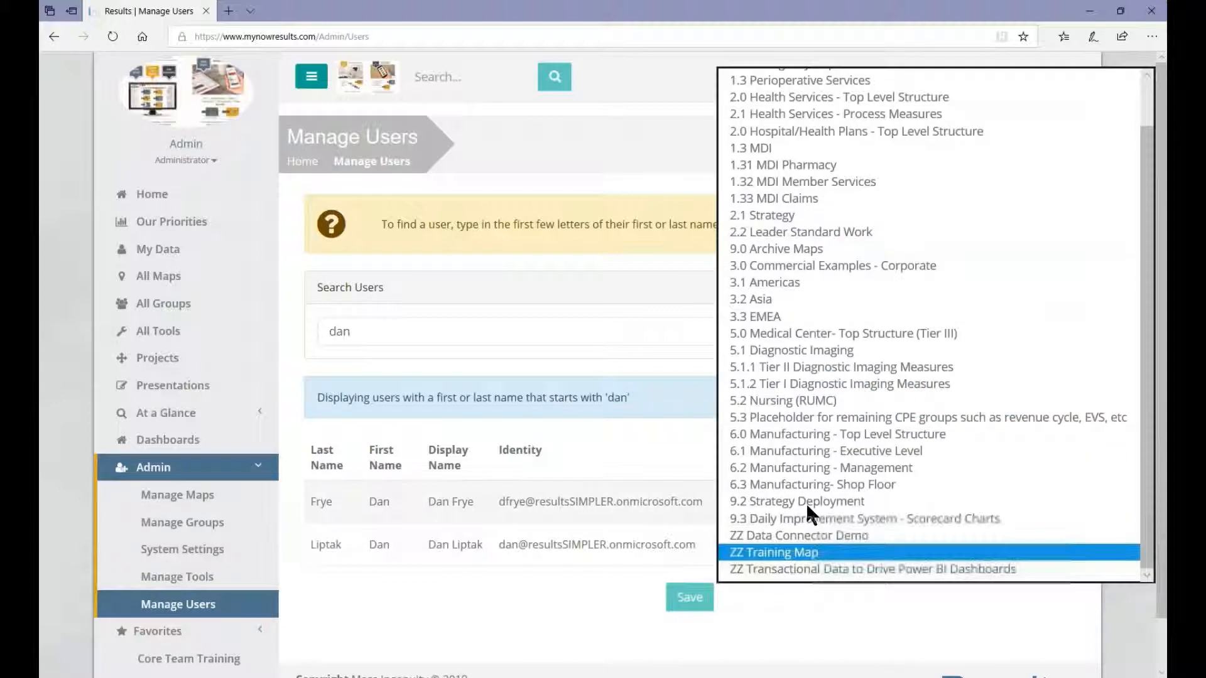
left_click(807, 502)
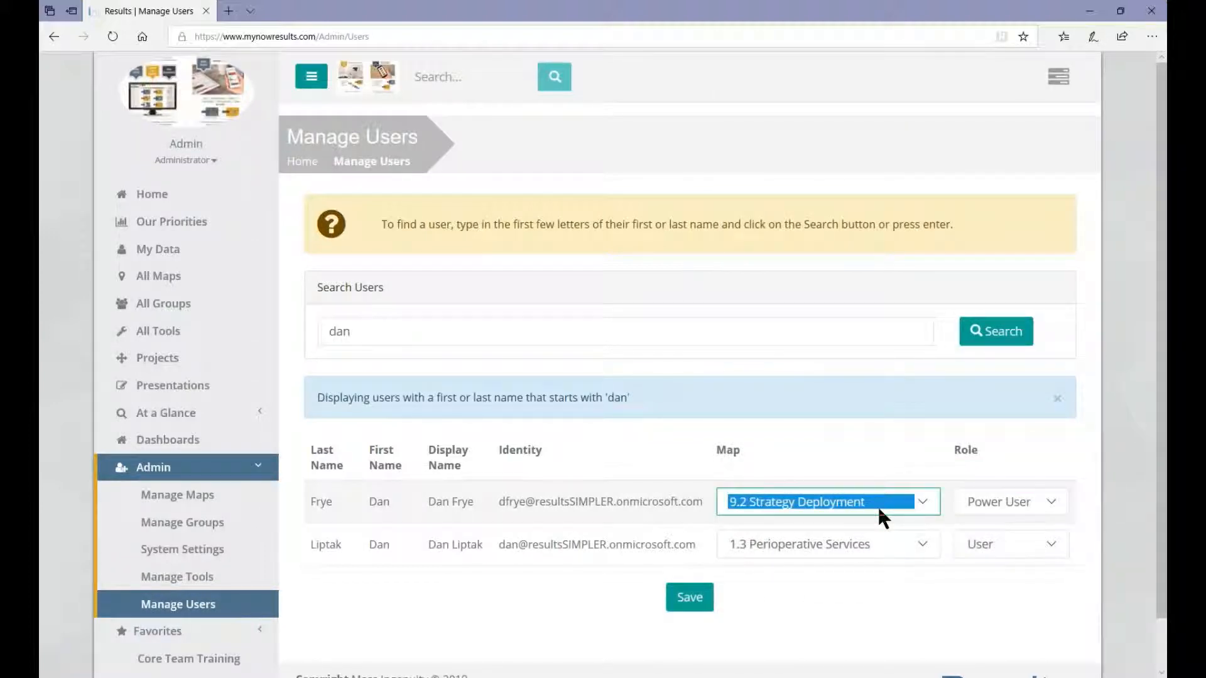
left_click(983, 511)
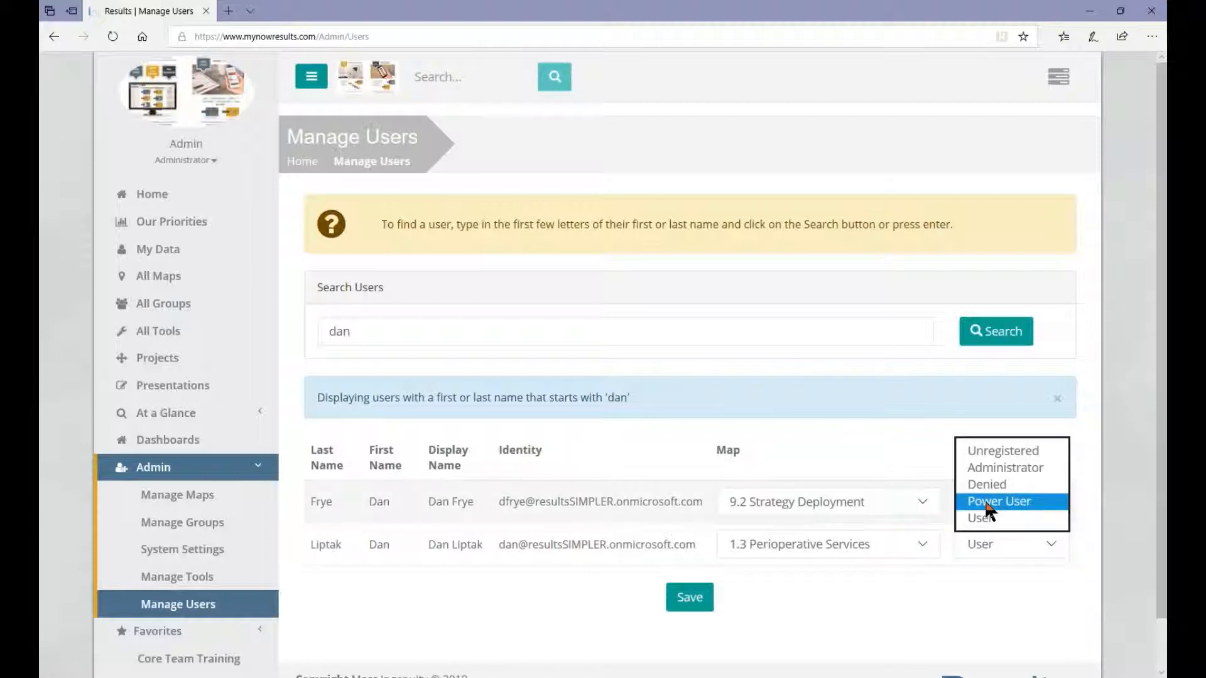
left_click(986, 506)
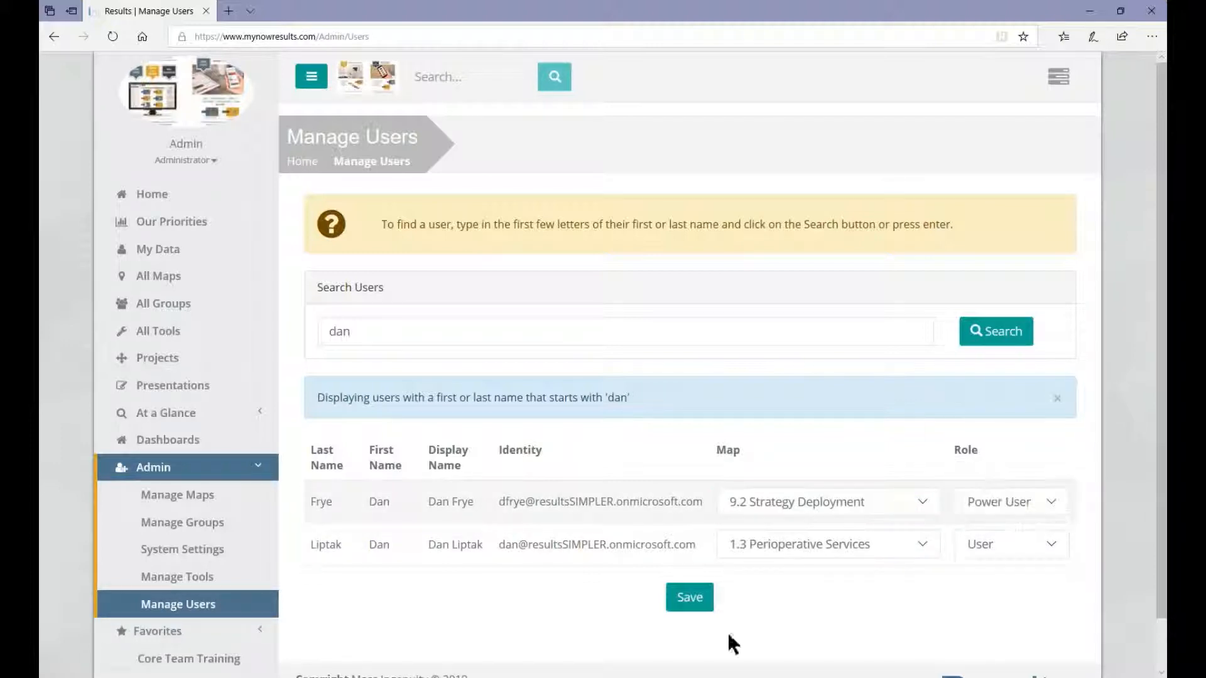
left_click(689, 597)
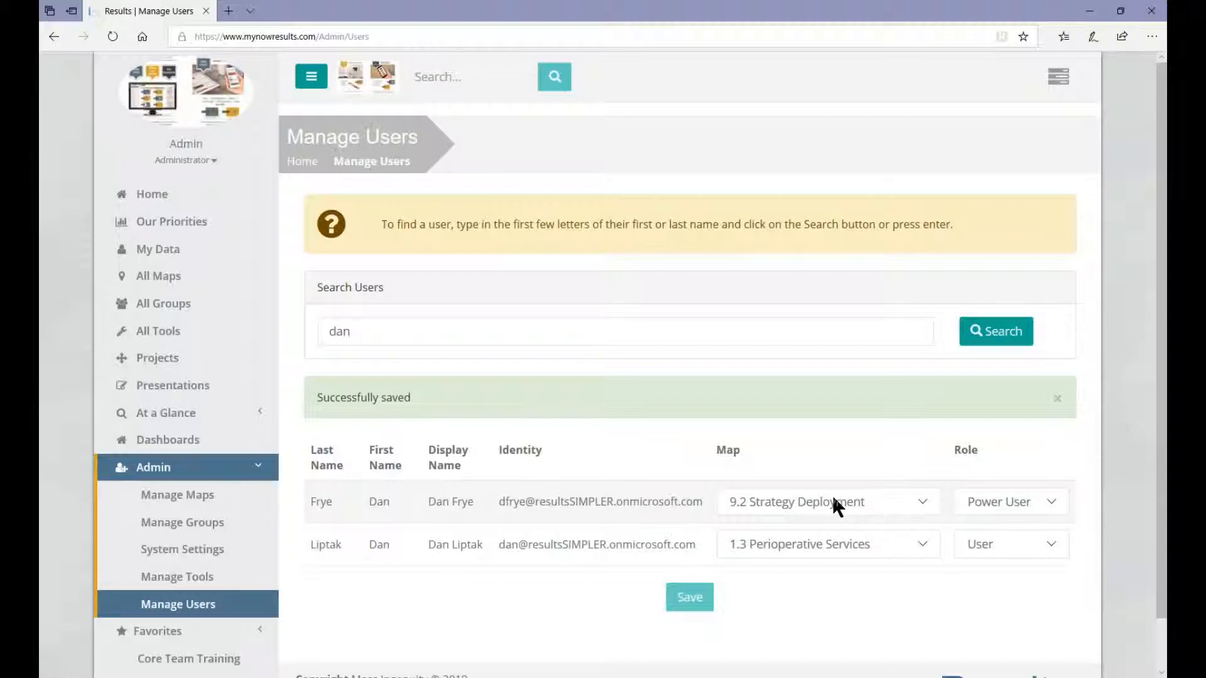
- Open the 2.1 Strategy map for editing from the managed maps list
left_click(209, 498)
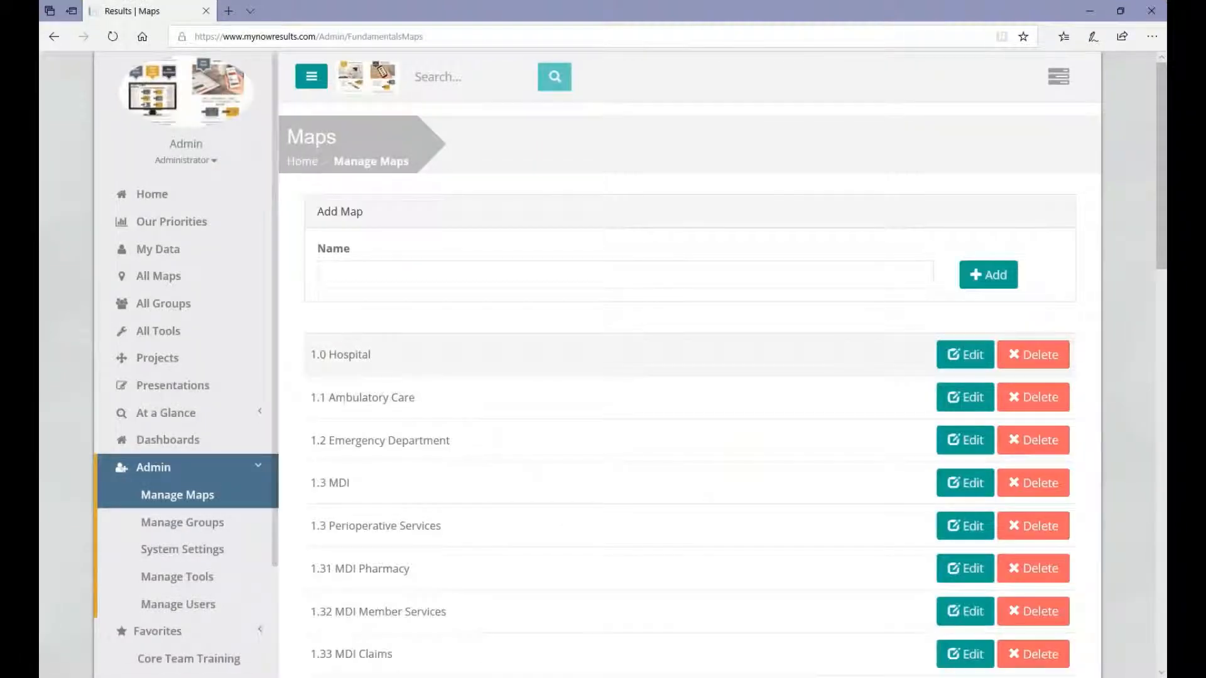
scroll(402, 361, "down", 1)
scroll(389, 502, "down", 4)
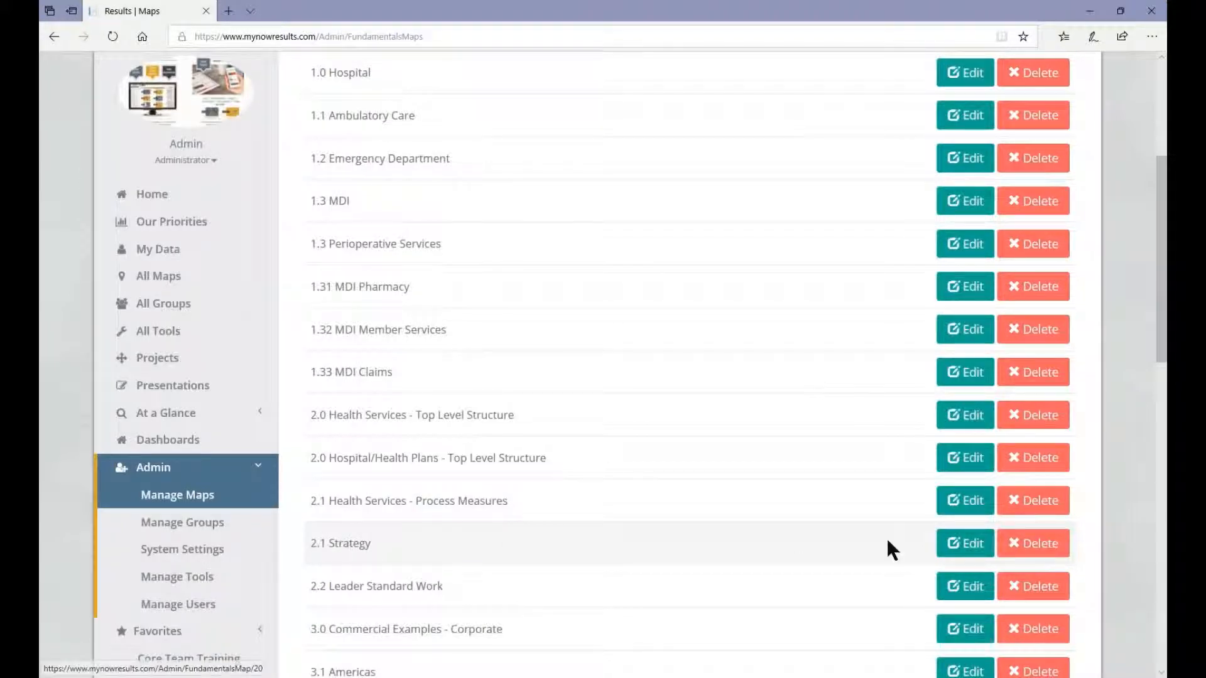
scroll(867, 546, "down", 3)
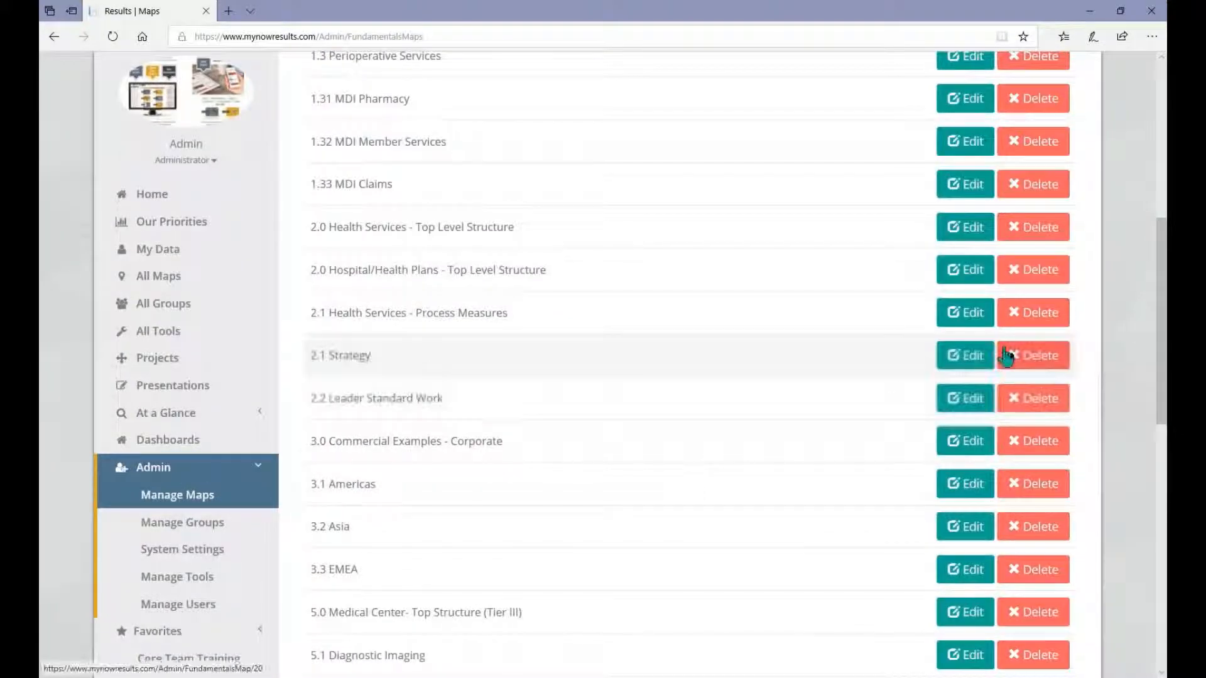
left_click(985, 363)
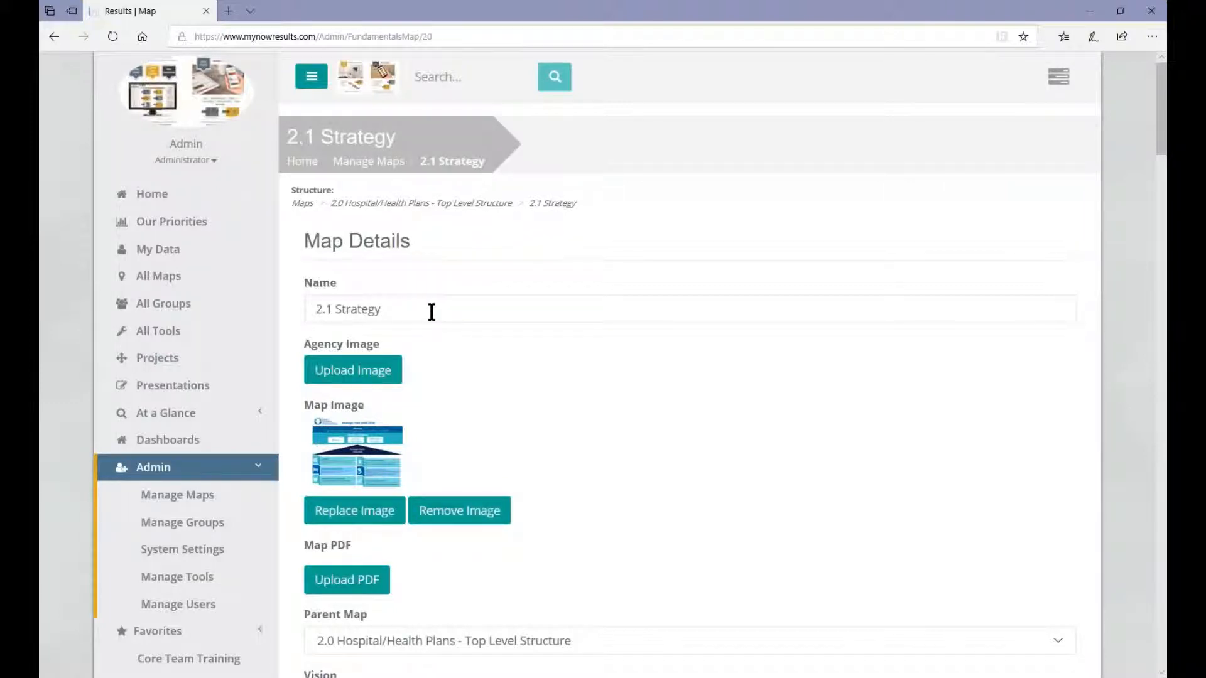
- Review the 2.1 Strategy map's details, key goals, outcome measures and processes
scroll(432, 312, "down", 3)
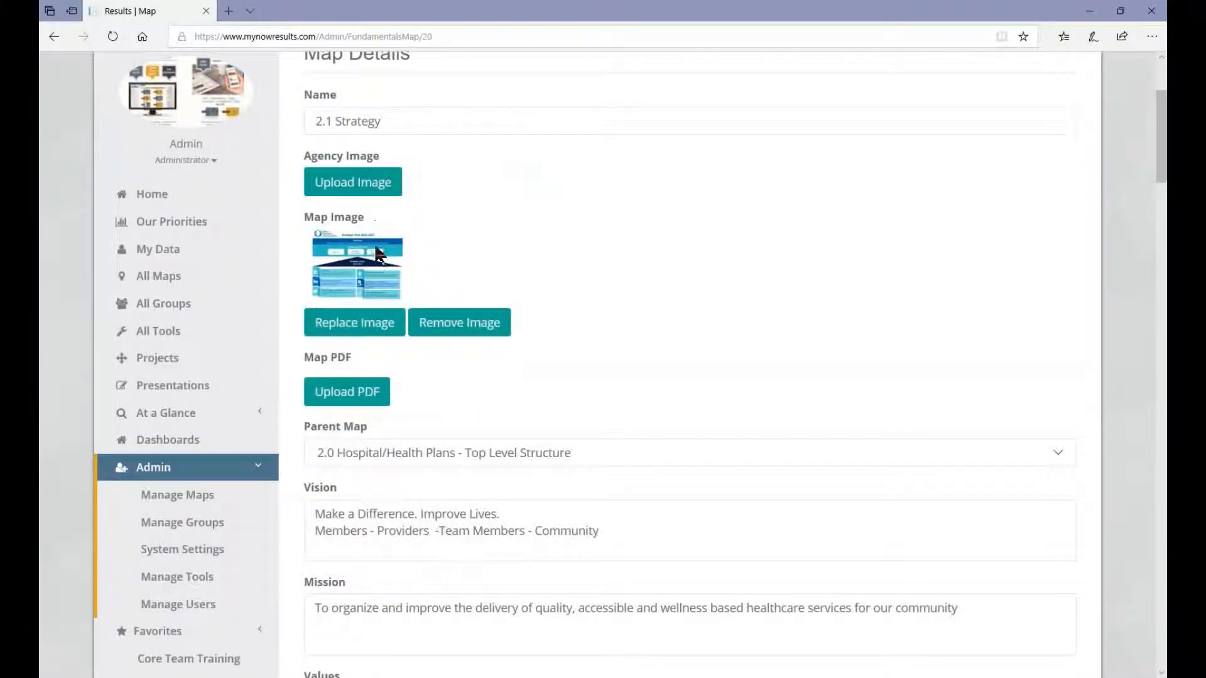
scroll(520, 480, "down", 1)
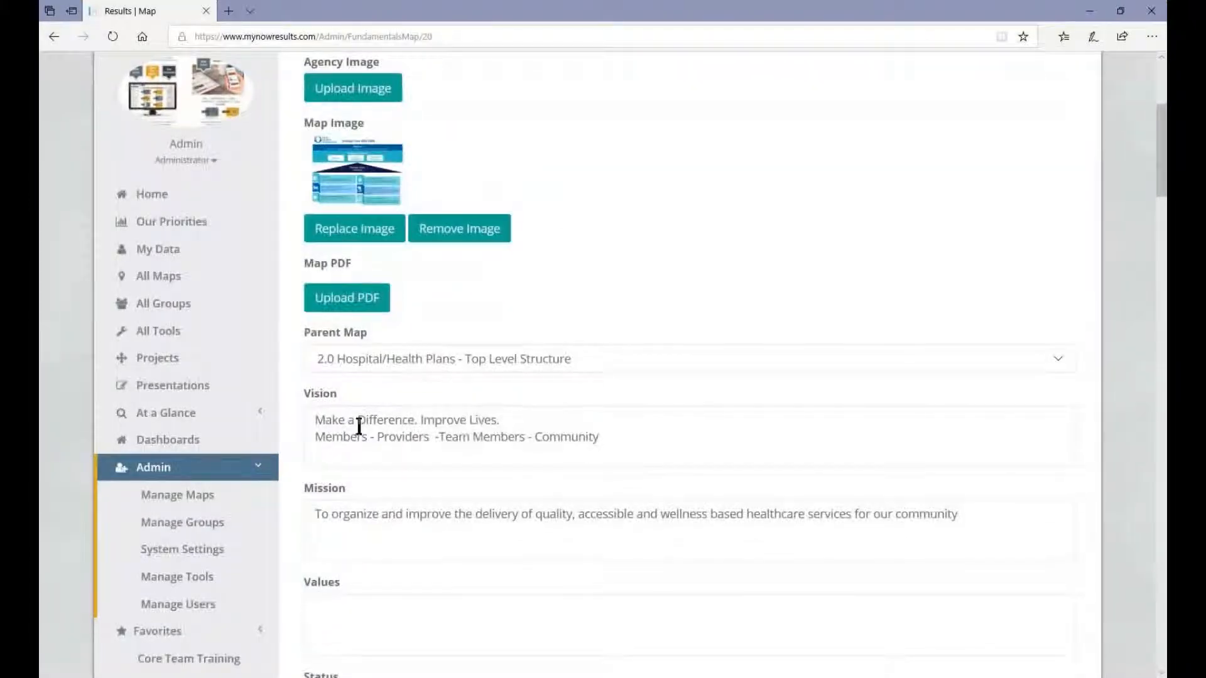
scroll(477, 446, "down", 5)
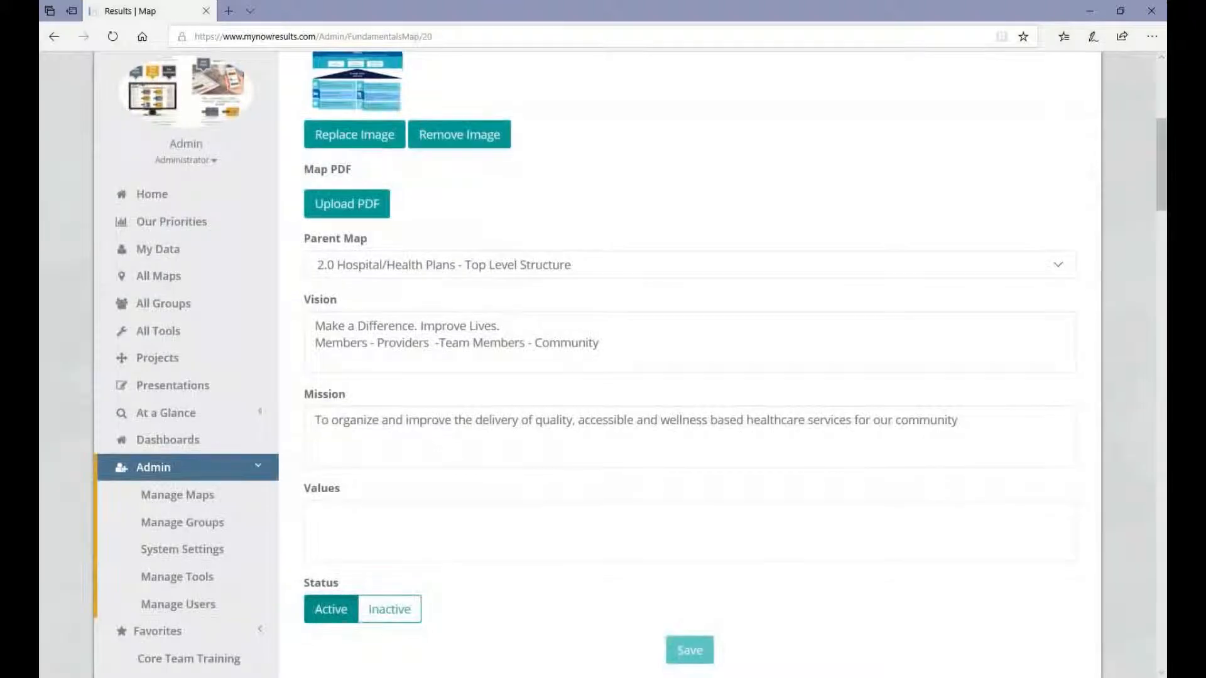
scroll(506, 512, "down", 5)
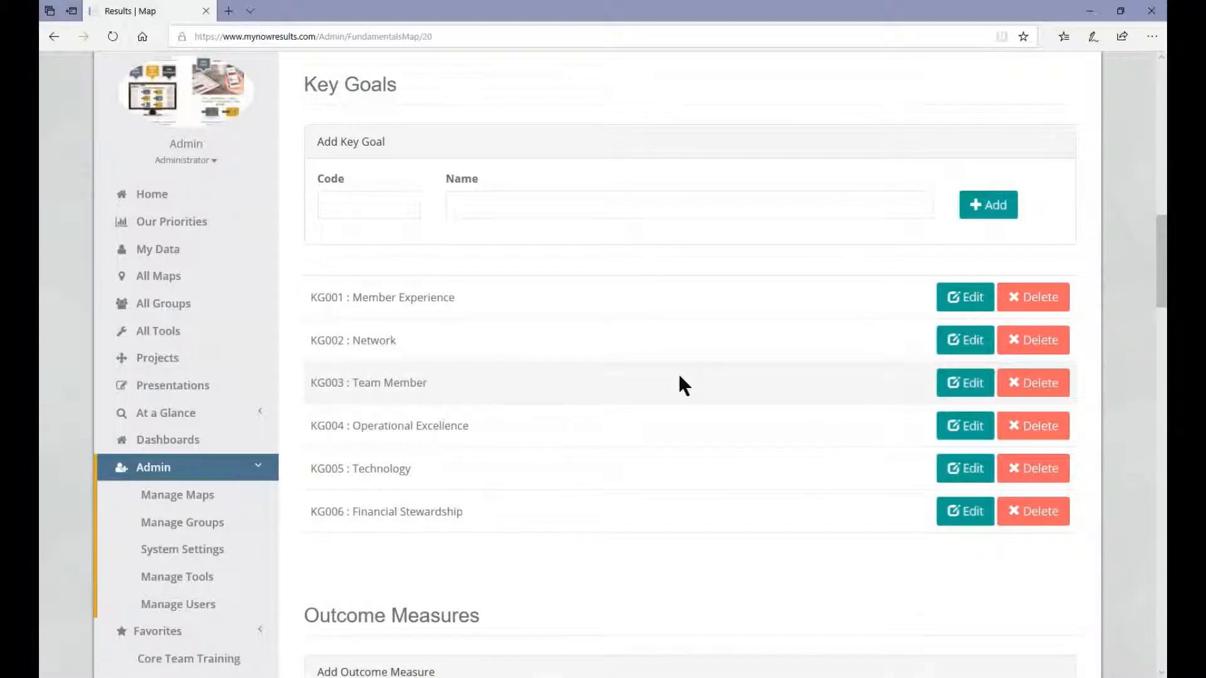
scroll(678, 383, "down", 4)
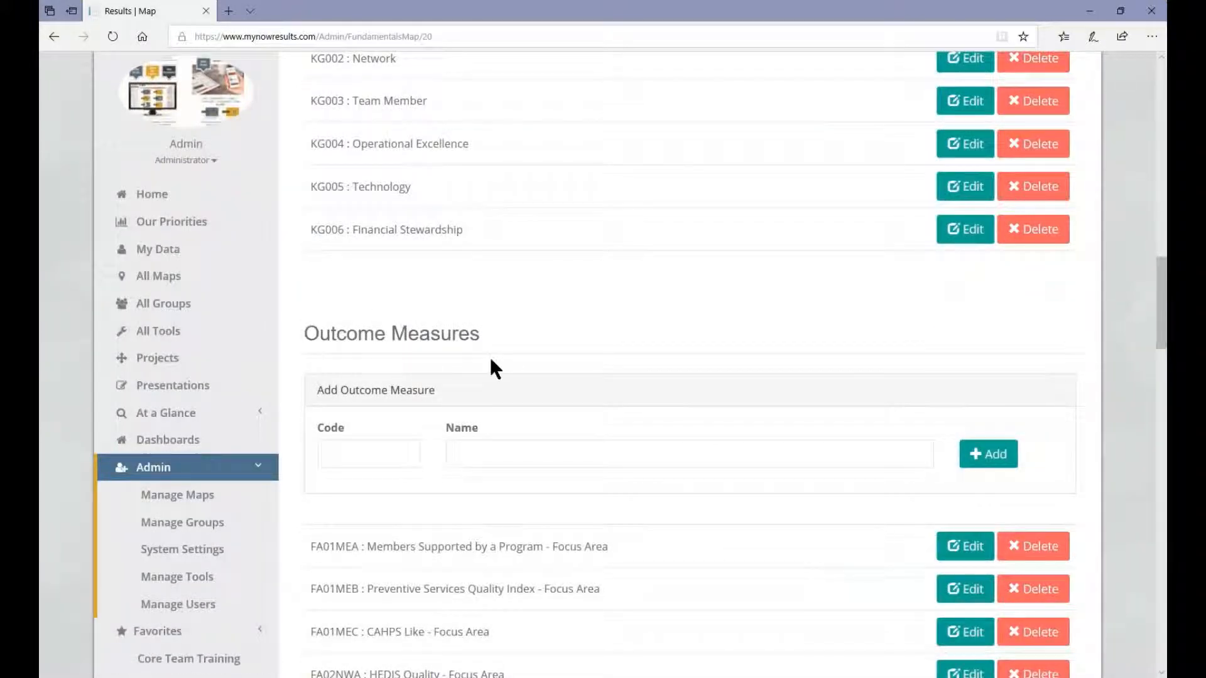
scroll(632, 496, "down", 4)
scroll(632, 495, "down", 13)
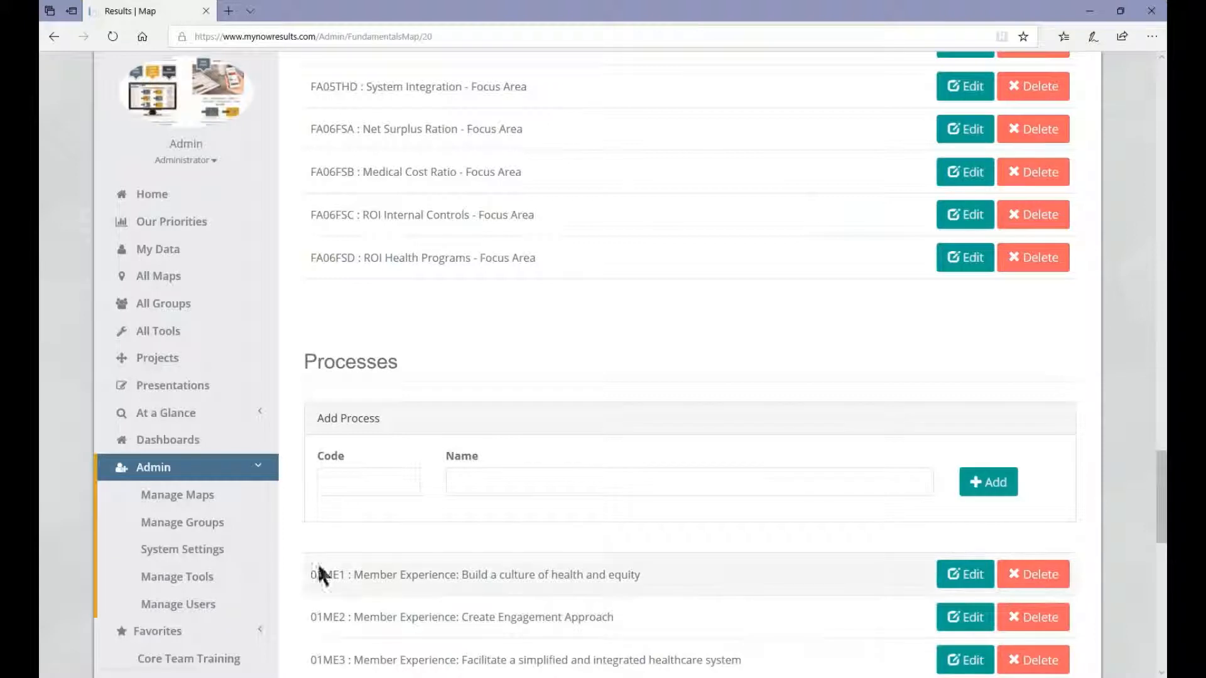
- In tool management, set the Power User assigned to 9.2 Strategy Deployment as owner of the Visioning category, and save
left_click(198, 589)
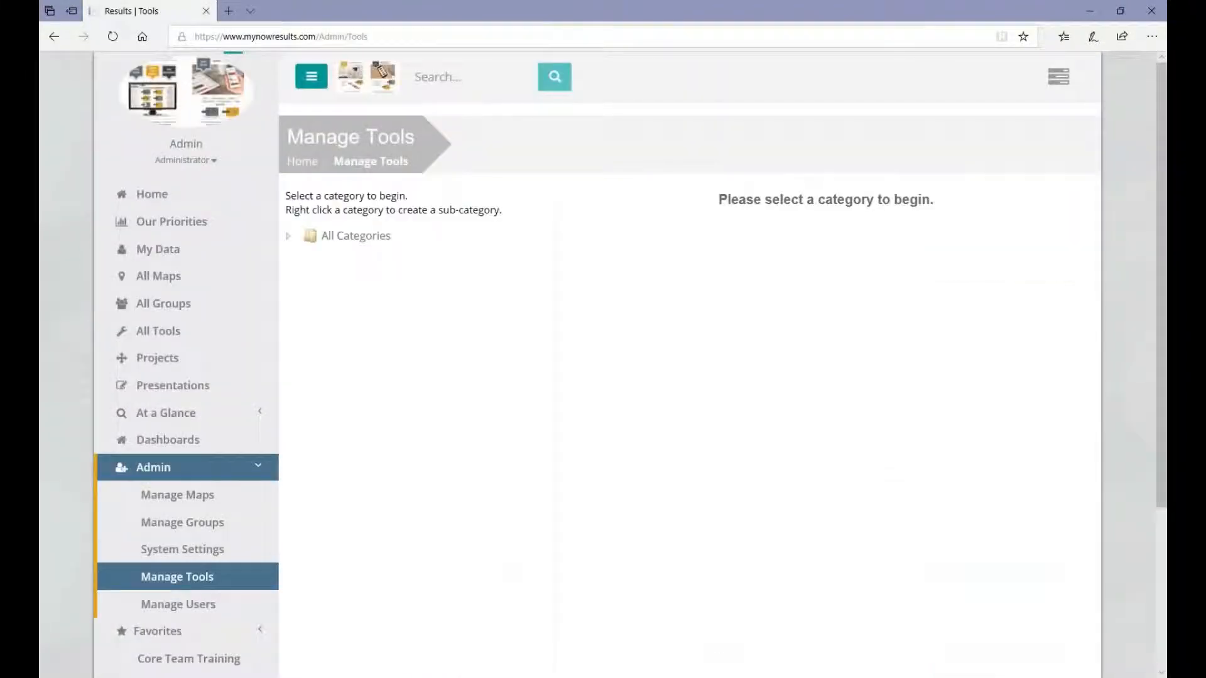
left_click(368, 240)
double_click(367, 239)
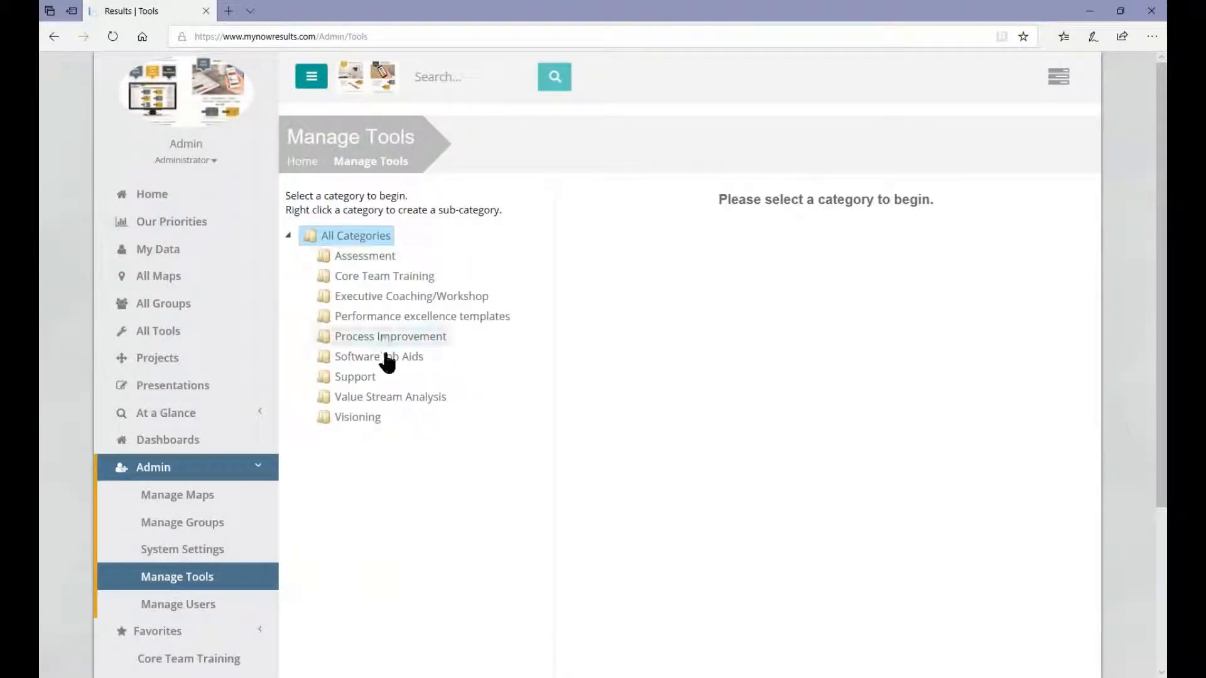
left_click(360, 421)
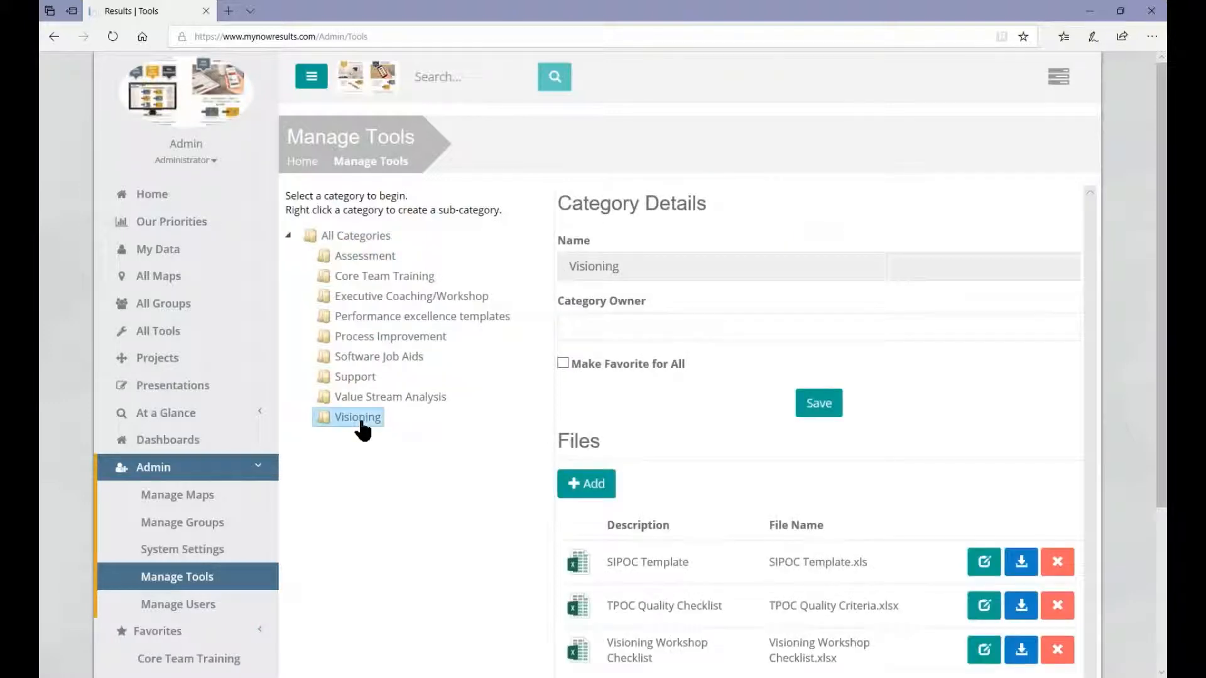
left_click(601, 334)
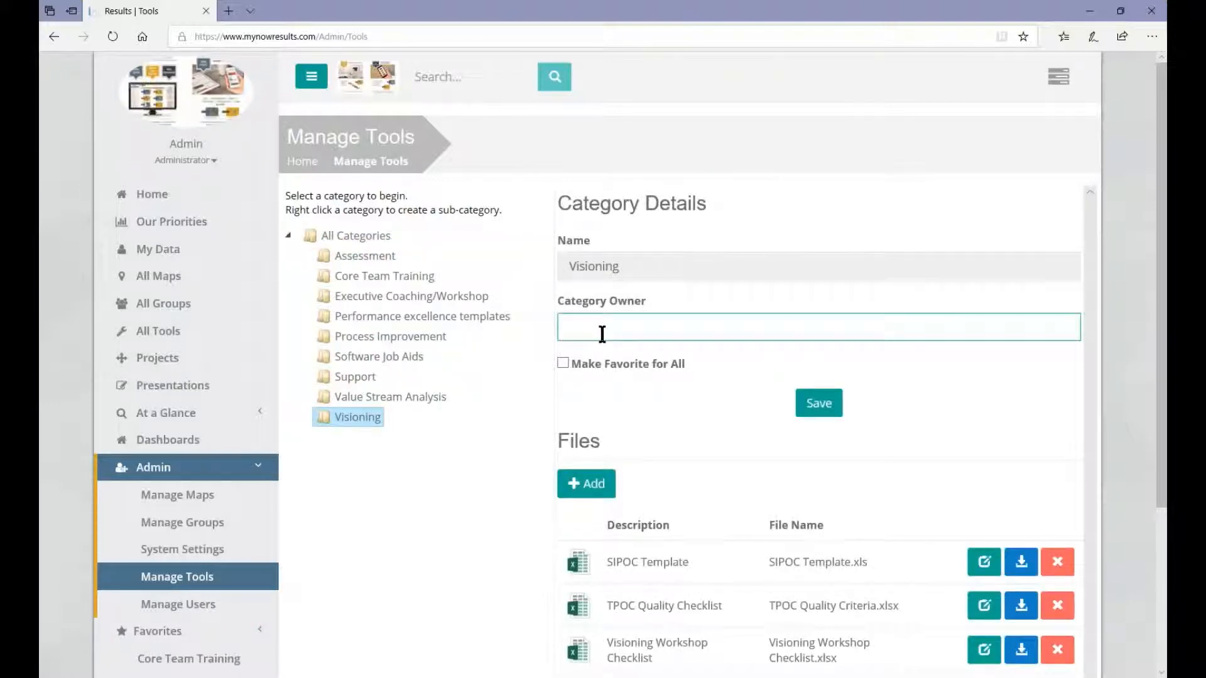
type("dan")
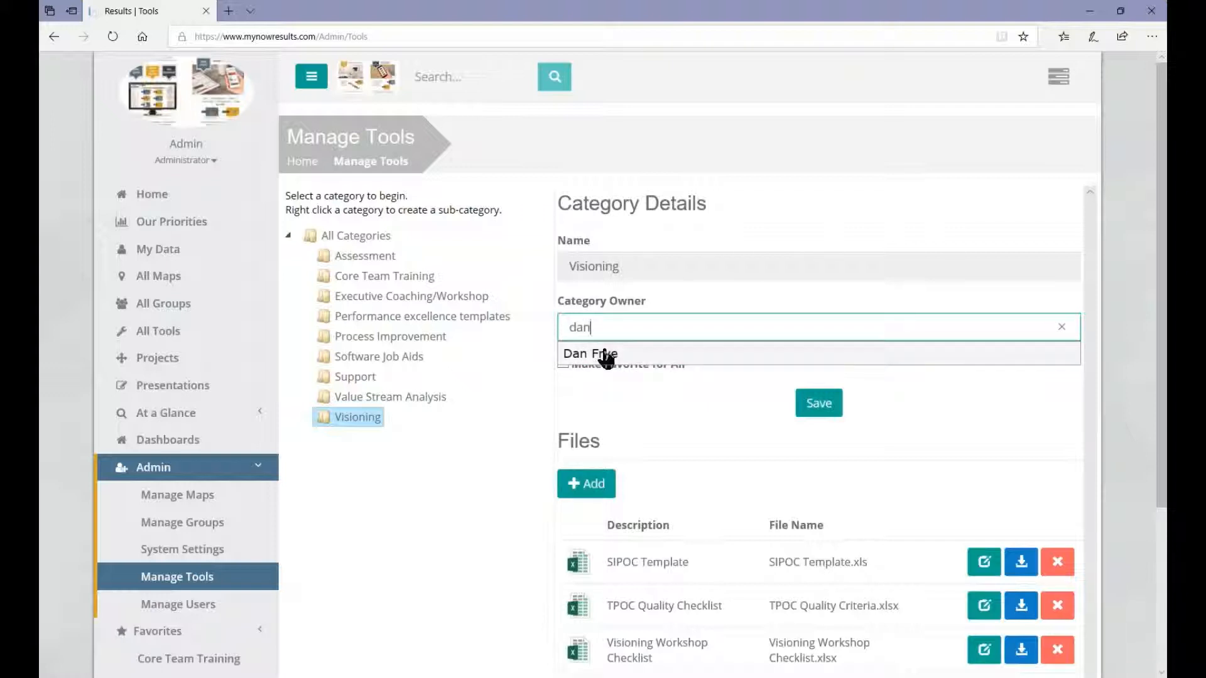
left_click(604, 354)
left_click(834, 409)
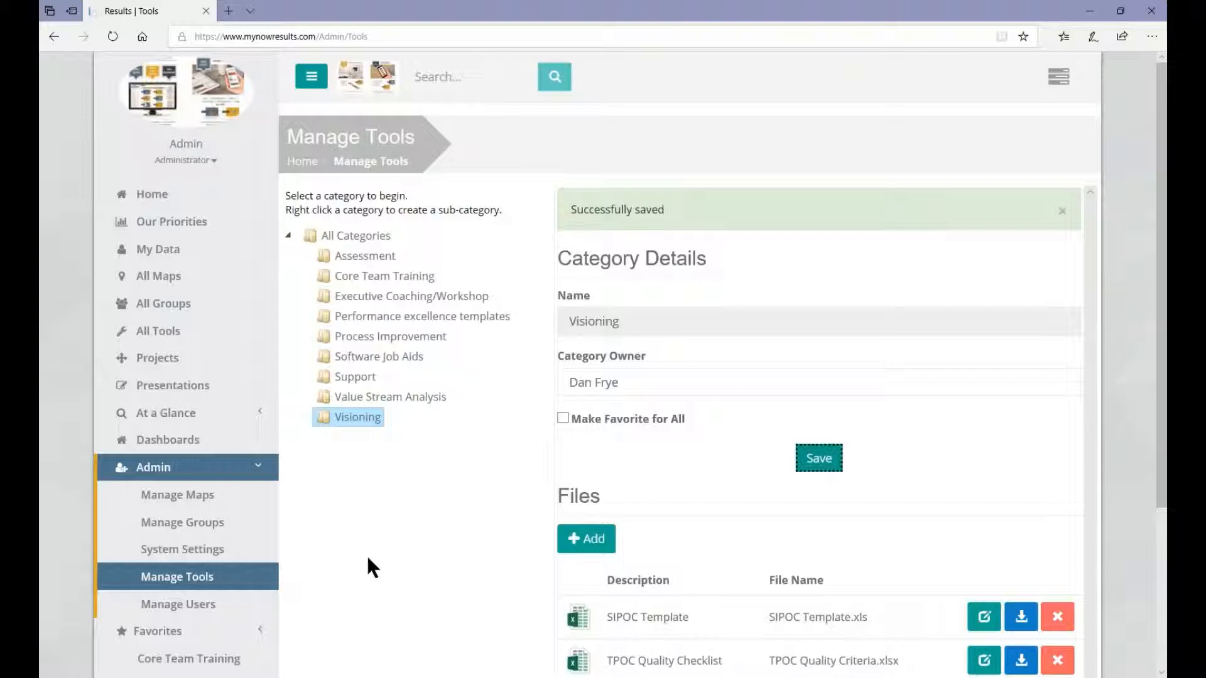
- Return to user management and search again by the same first name to check the assigned maps and roles
left_click(170, 604)
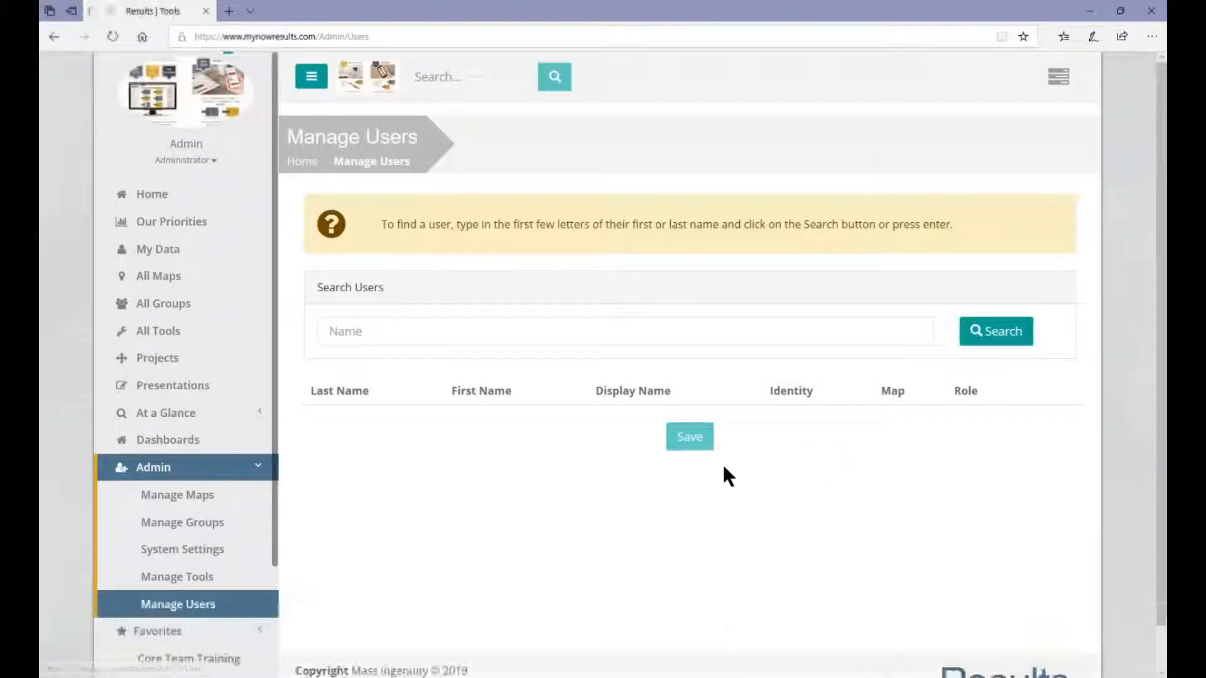
left_click(503, 331)
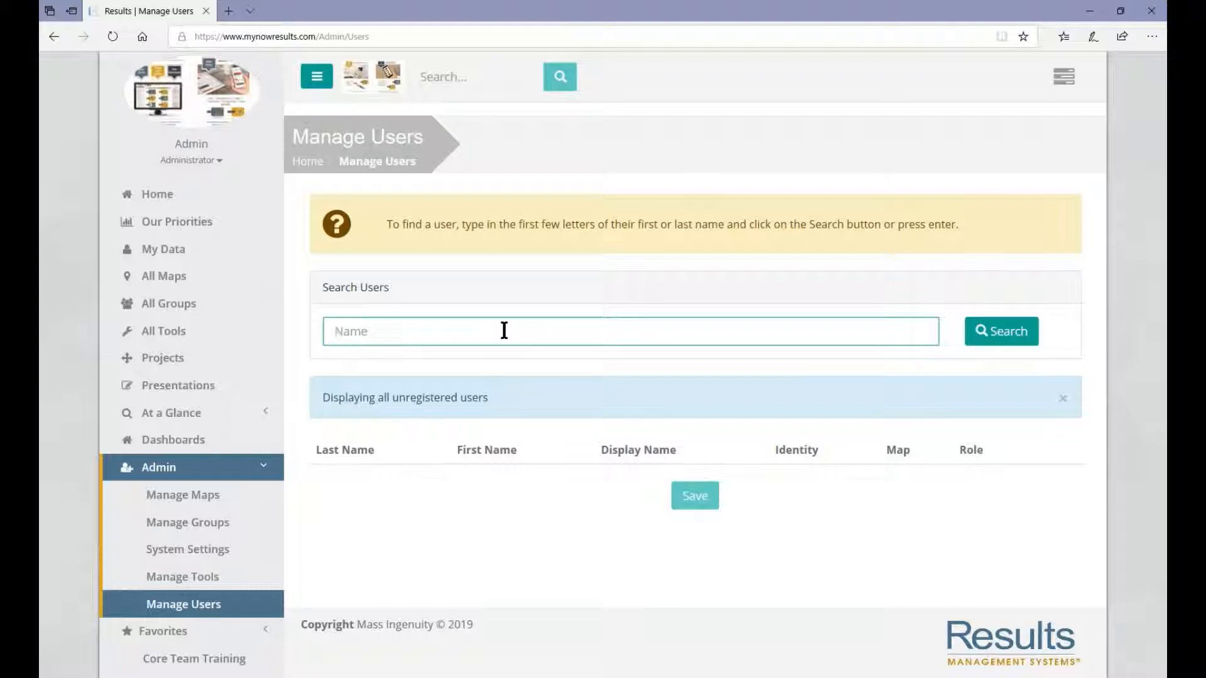
type("dan")
key("Return")
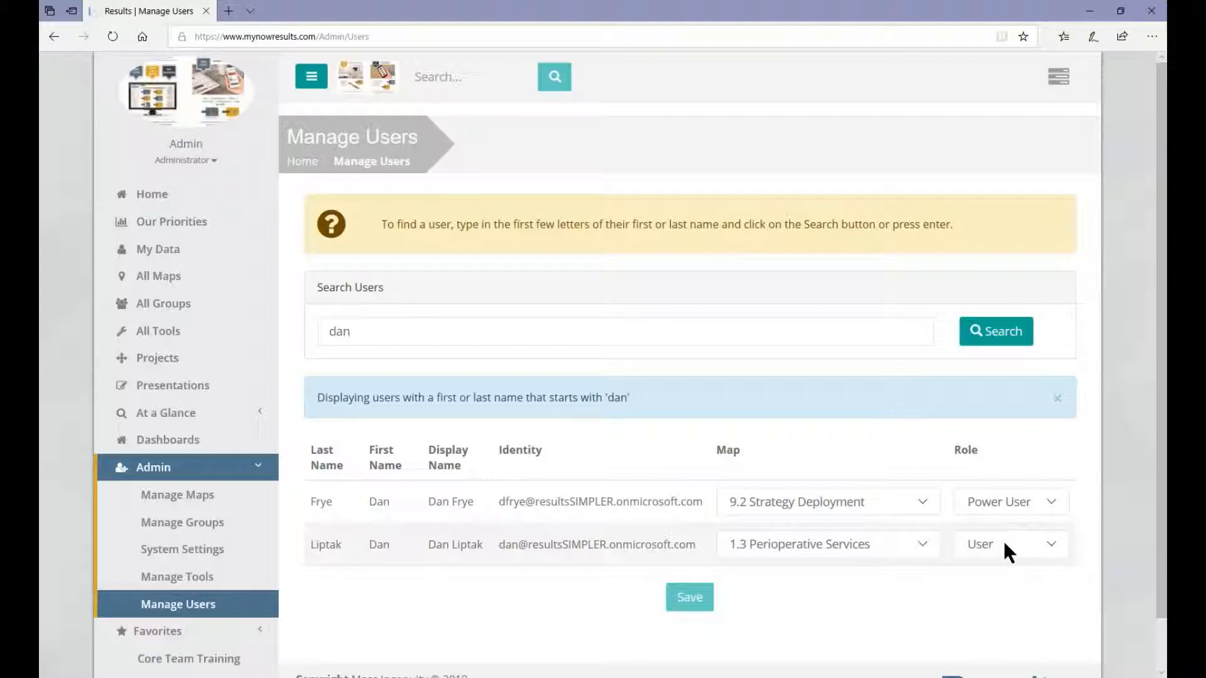
- Look through the site's lists of all maps, presentations and projects
left_click(152, 195)
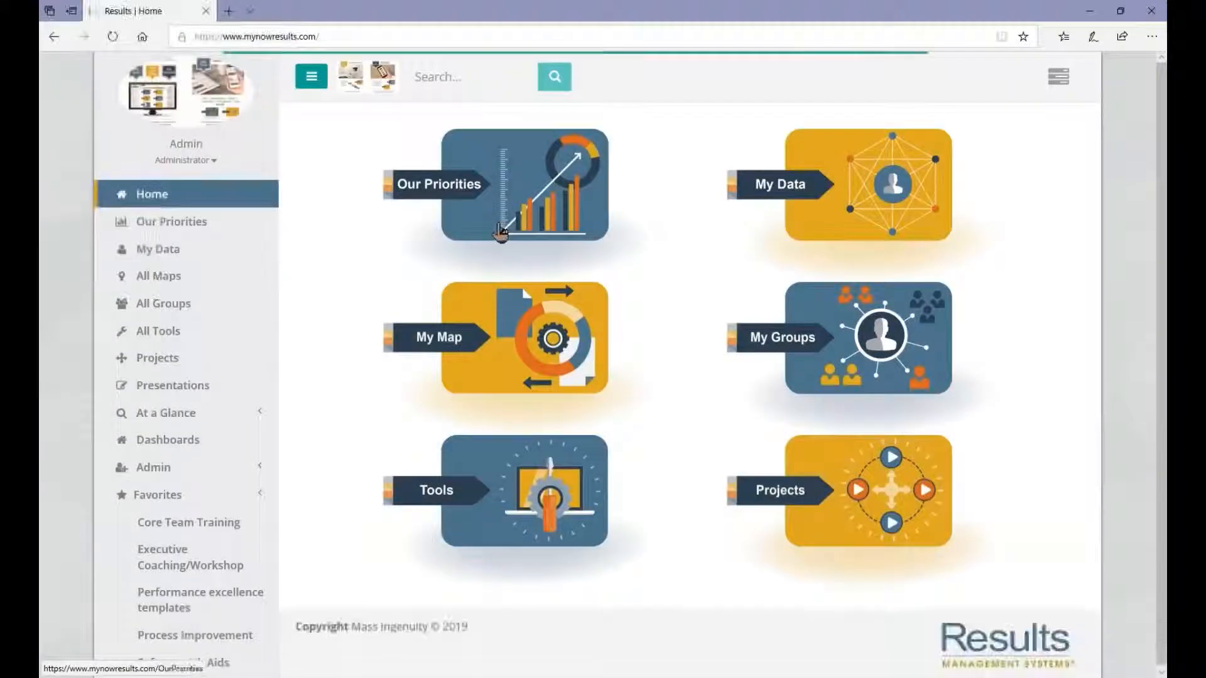
left_click(180, 281)
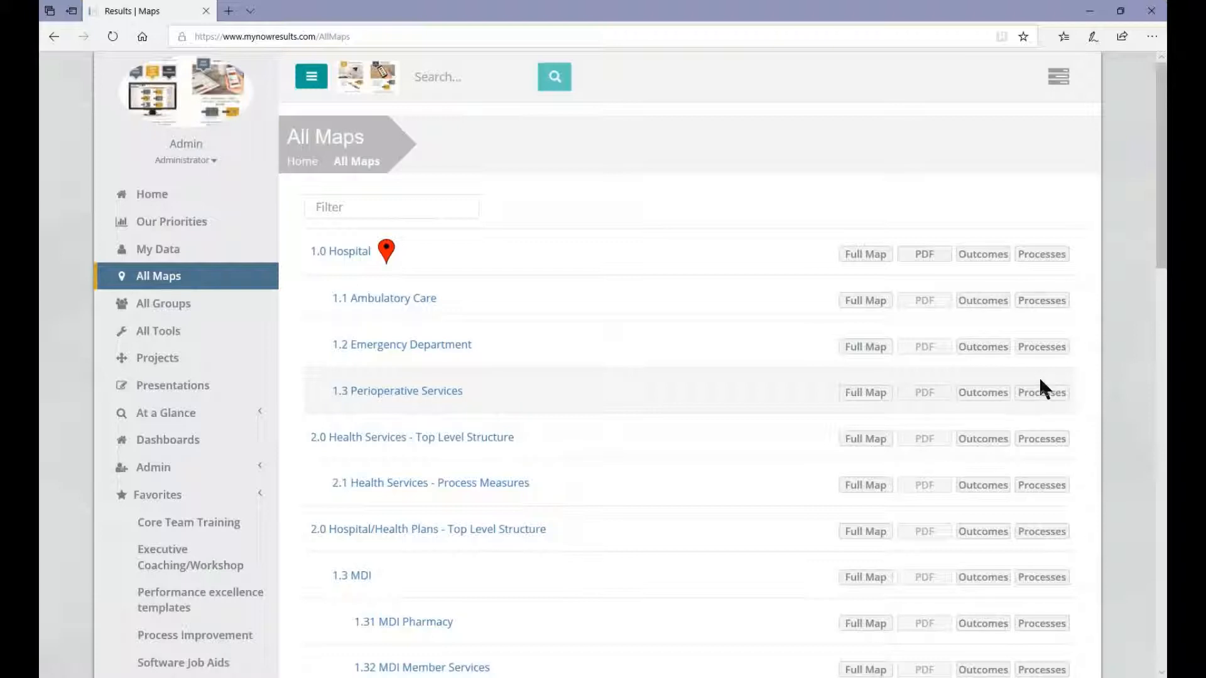
left_click(186, 402)
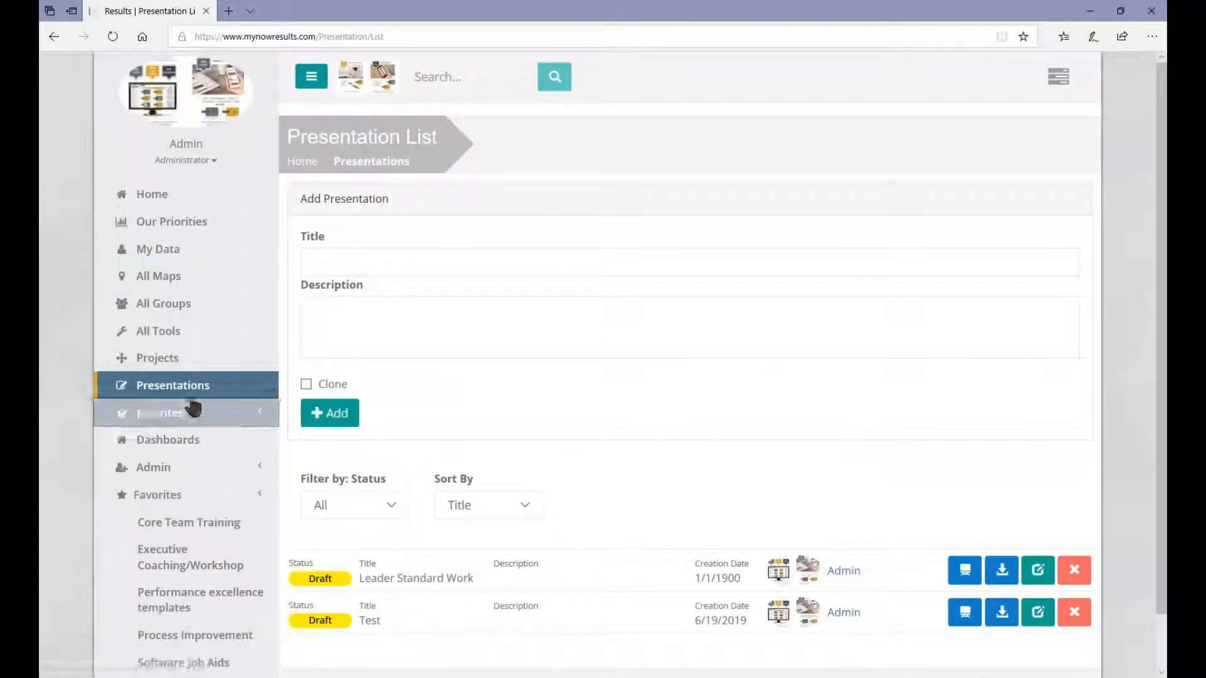
left_click(165, 360)
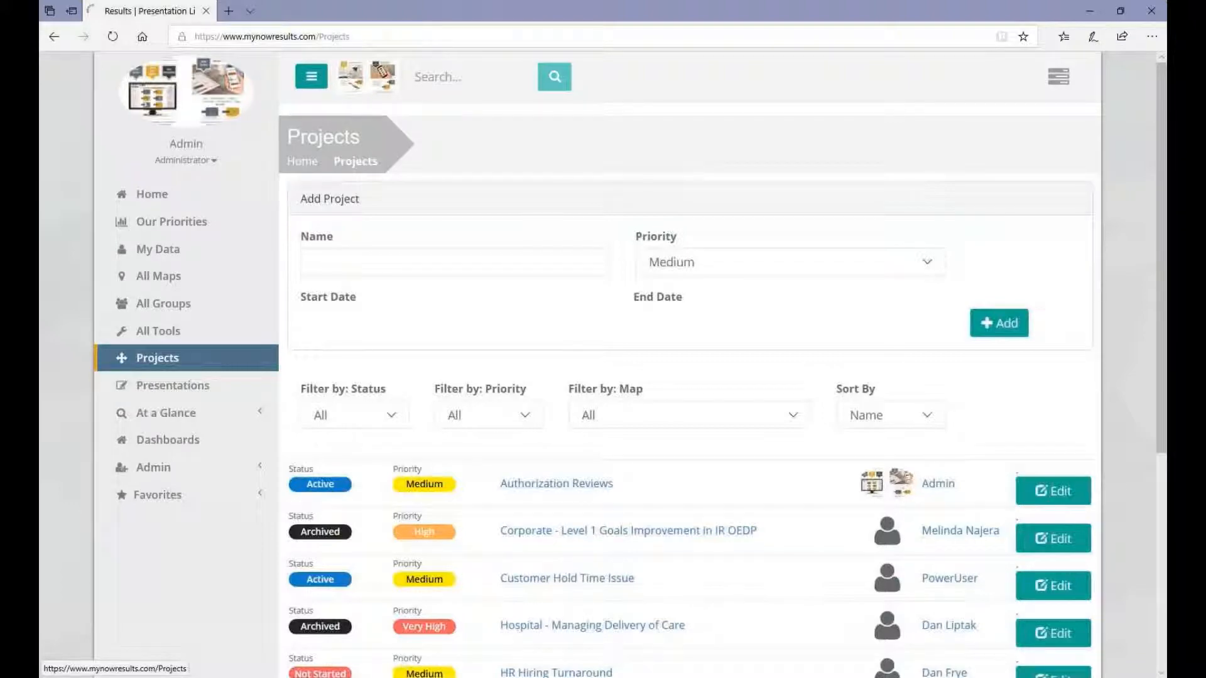
- View My Data from the home page and open the details of the project Hospital - Managing Delivery of Care
left_click(172, 200)
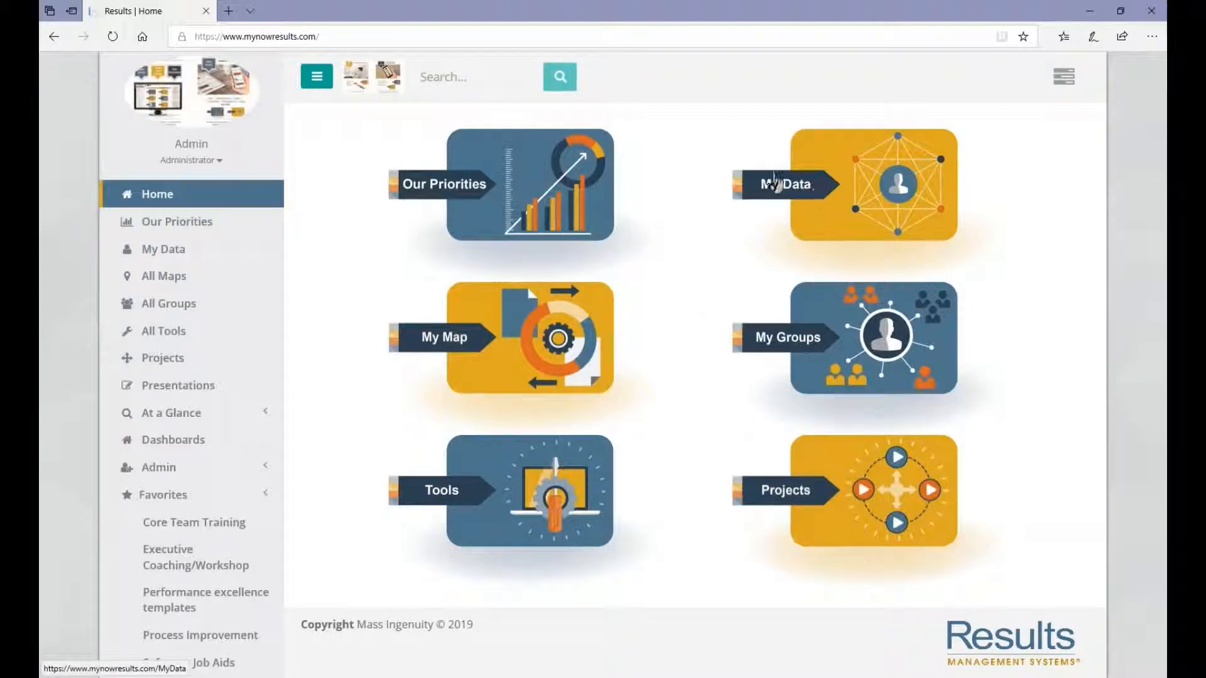
left_click(787, 196)
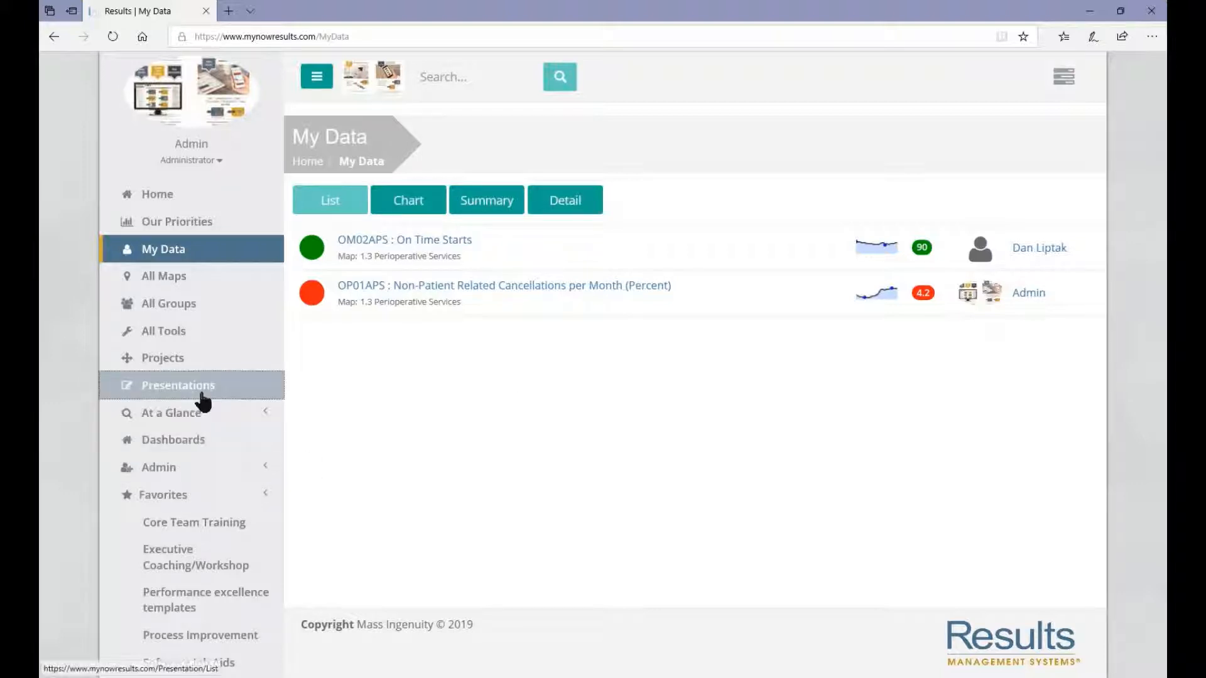
left_click(183, 360)
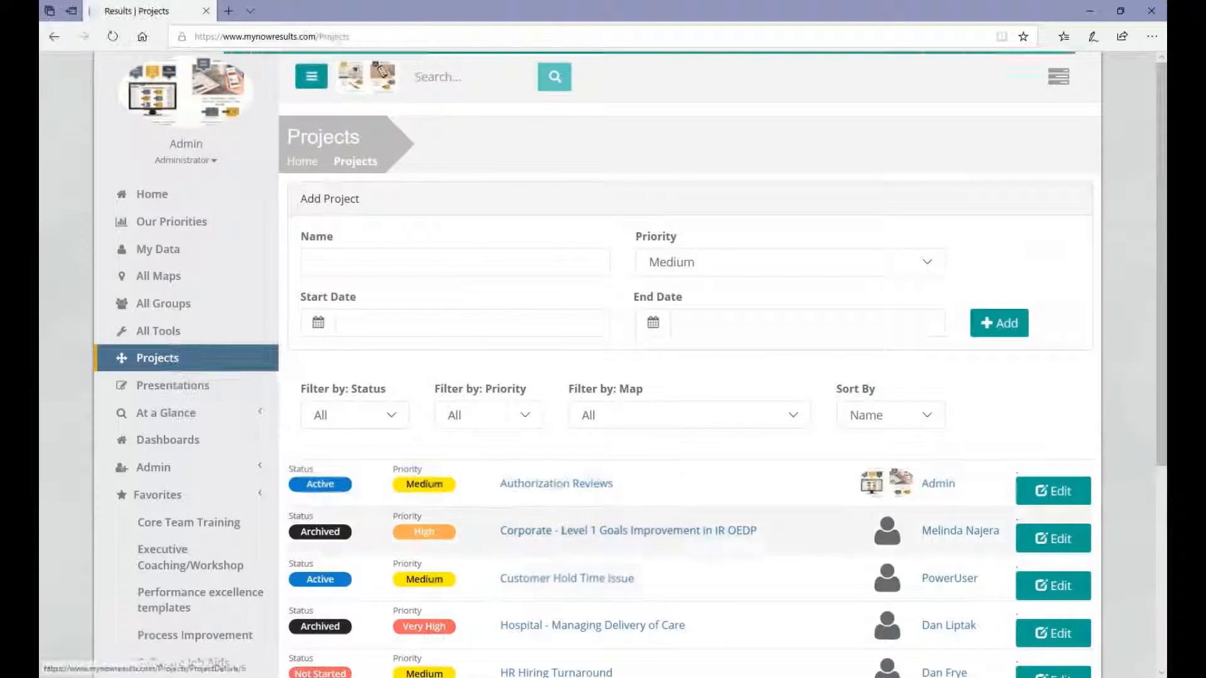
left_click(561, 626)
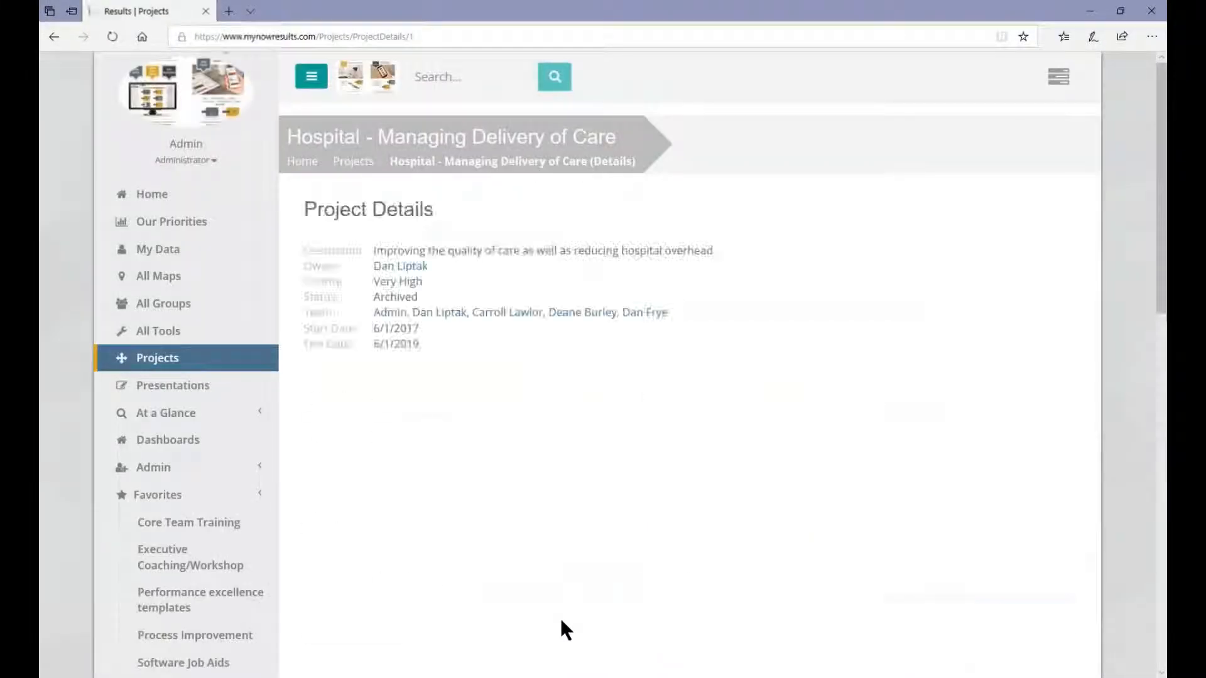